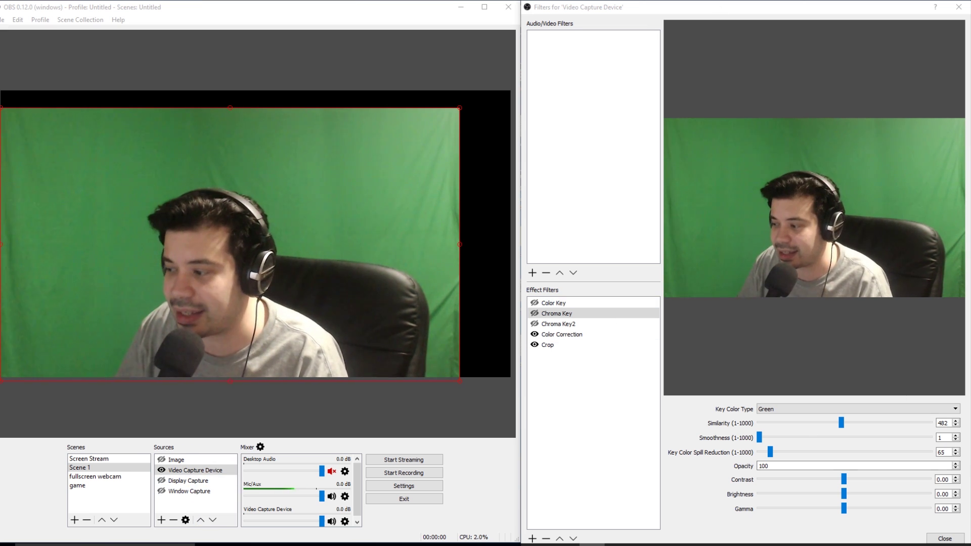
In the webcam's filters, compare both keys and leave Chroma Key2 enabled with Chroma Key disabled
{"action": "right_click", "coordinate": [193, 469]}
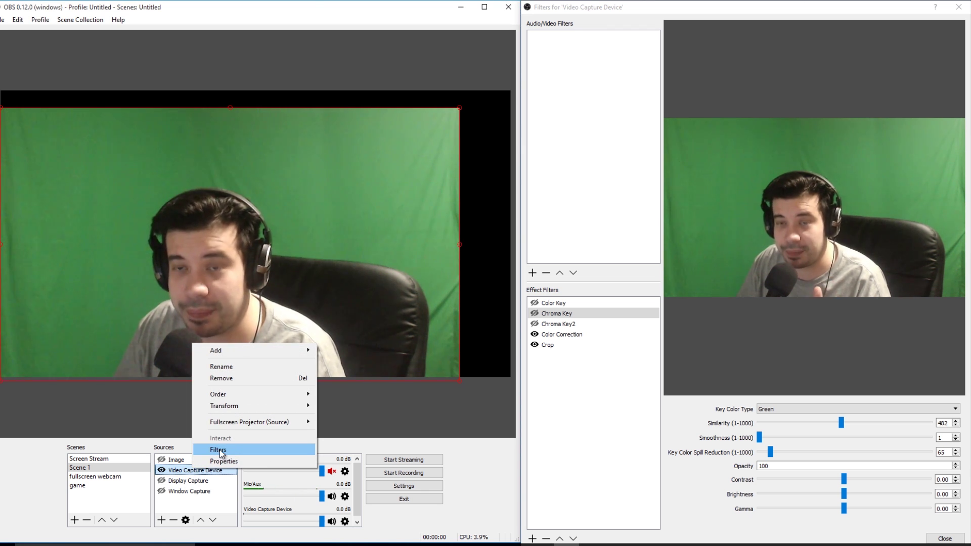
{"action": "left_click", "coordinate": [591, 7]}
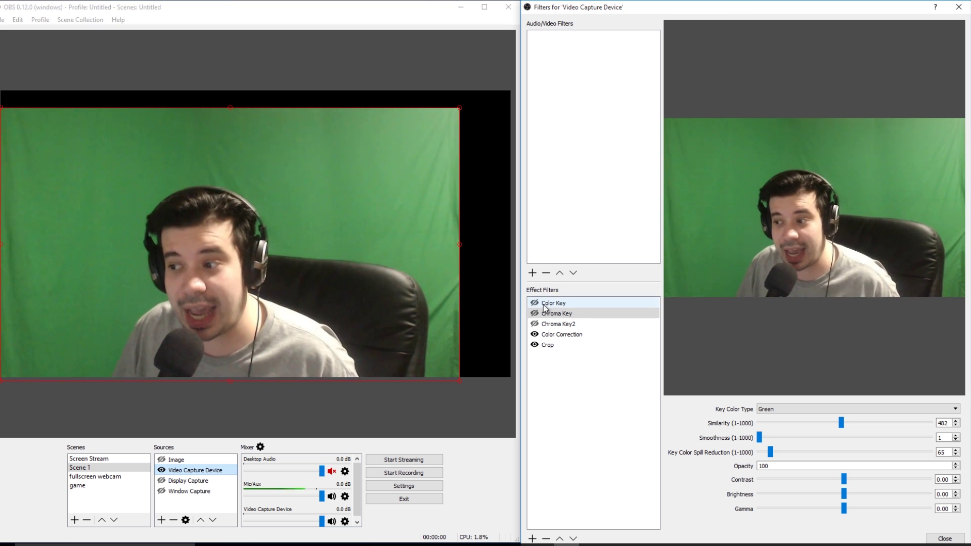
{"action": "left_click", "coordinate": [534, 323]}
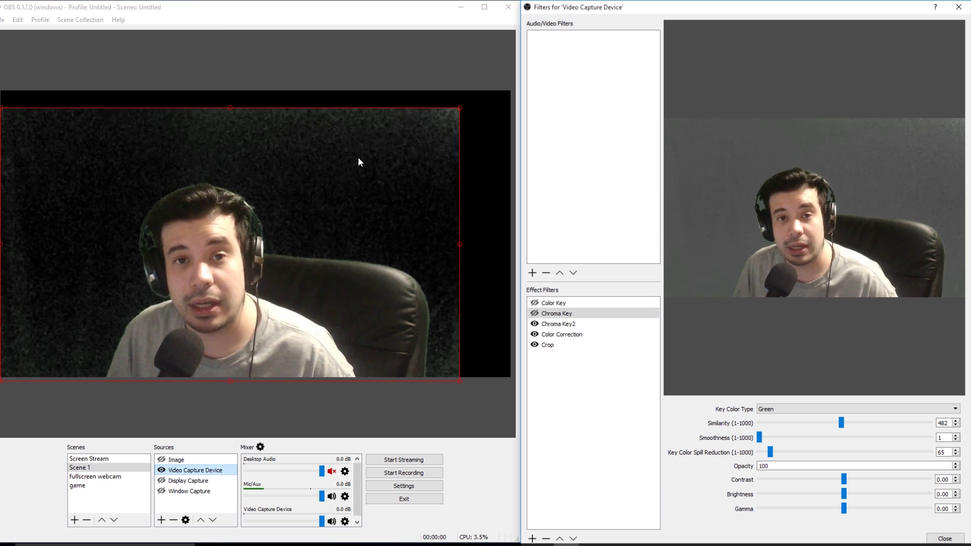
{"action": "left_click", "coordinate": [535, 323]}
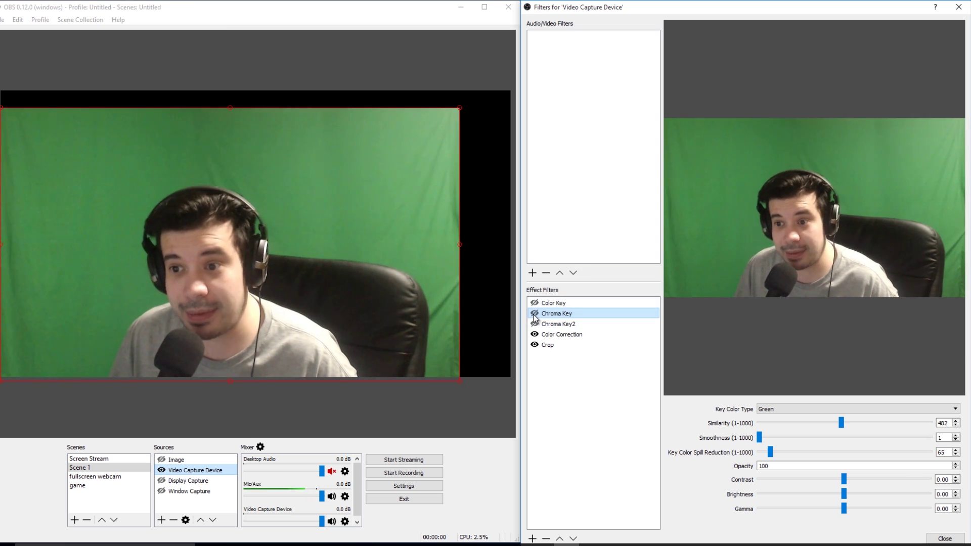
{"action": "left_click", "coordinate": [534, 314]}
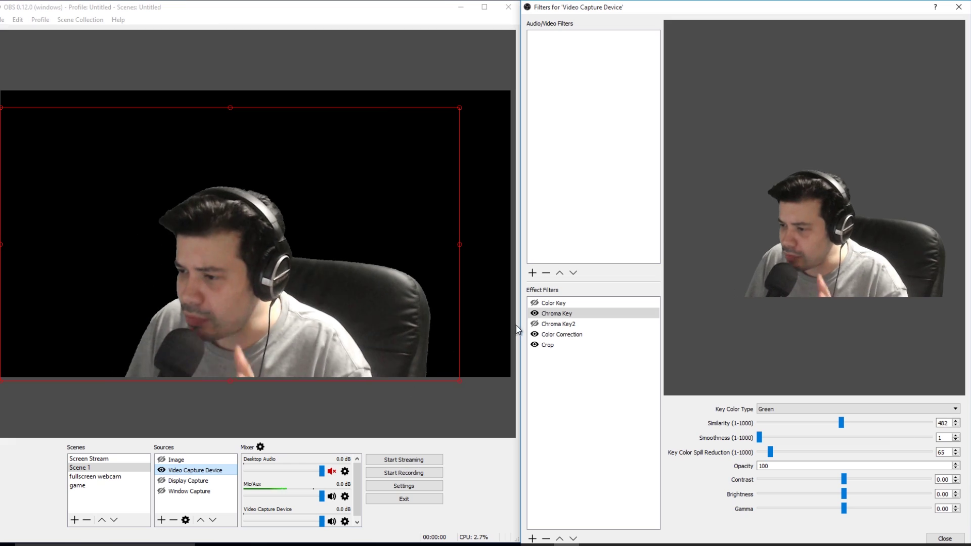
{"action": "left_click", "coordinate": [534, 313]}
{"action": "left_click", "coordinate": [534, 324]}
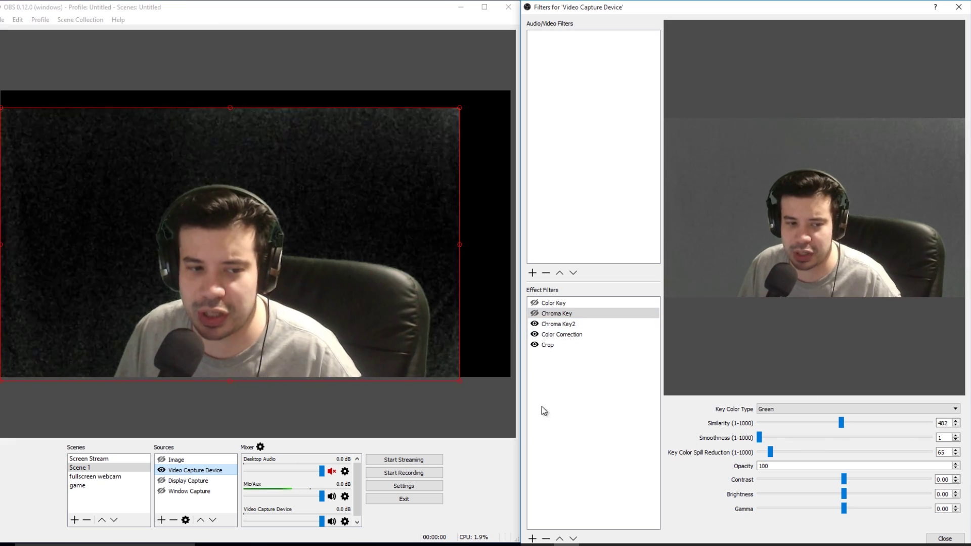
Adjust Chroma Key2's Similarity up to 482 and Smoothness to 1 for a black background
{"action": "left_click", "coordinate": [559, 326]}
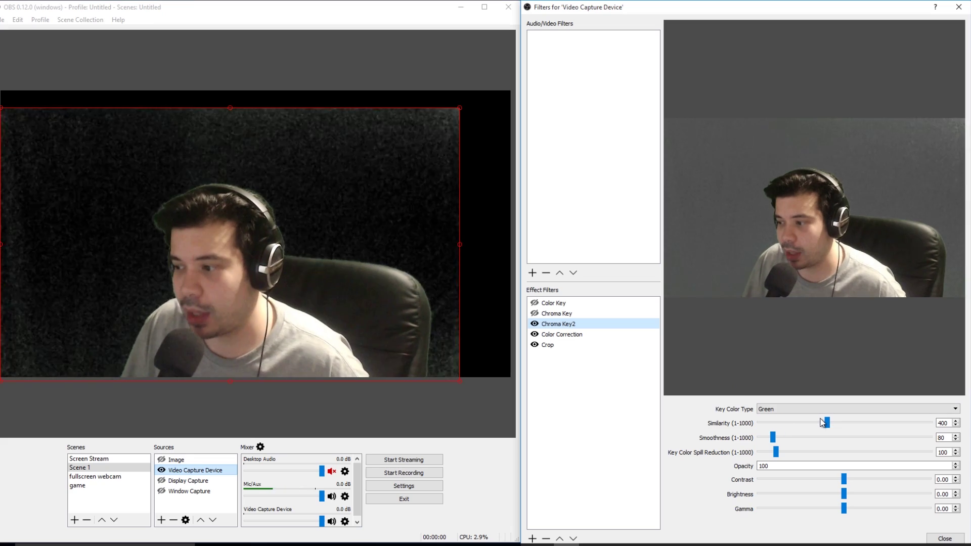
{"action": "mouse_move", "coordinate": [827, 422]}
{"action": "left_mouse_down"}
{"action": "mouse_move", "coordinate": [797, 418]}
{"action": "mouse_move", "coordinate": [837, 419]}
{"action": "left_mouse_up"}
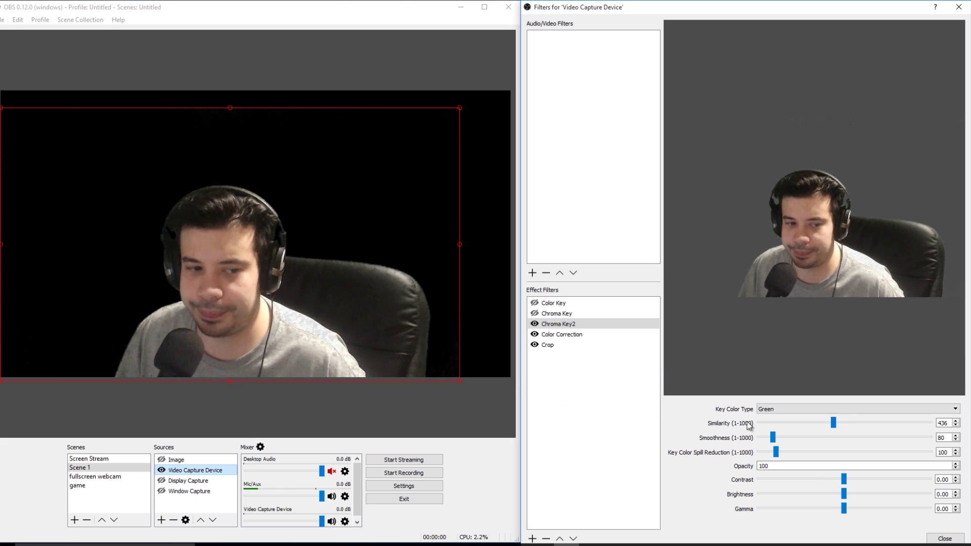
{"action": "left_click_drag", "start_coordinate": [833, 422], "coordinate": [827, 425]}
{"action": "mouse_move", "coordinate": [770, 437]}
{"action": "left_mouse_down"}
{"action": "mouse_move", "coordinate": [811, 436]}
{"action": "mouse_move", "coordinate": [757, 438]}
{"action": "left_mouse_up"}
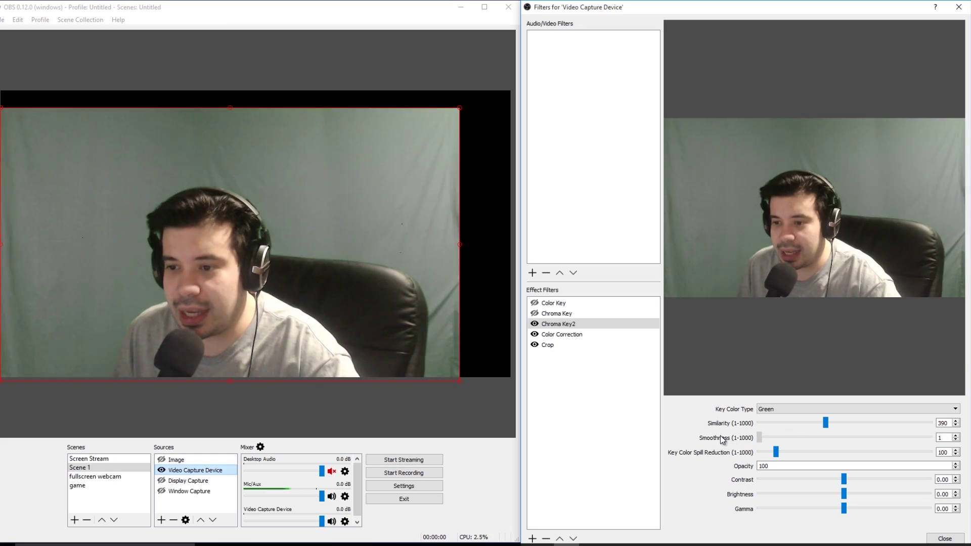
{"action": "left_click_drag", "start_coordinate": [827, 423], "coordinate": [841, 419]}
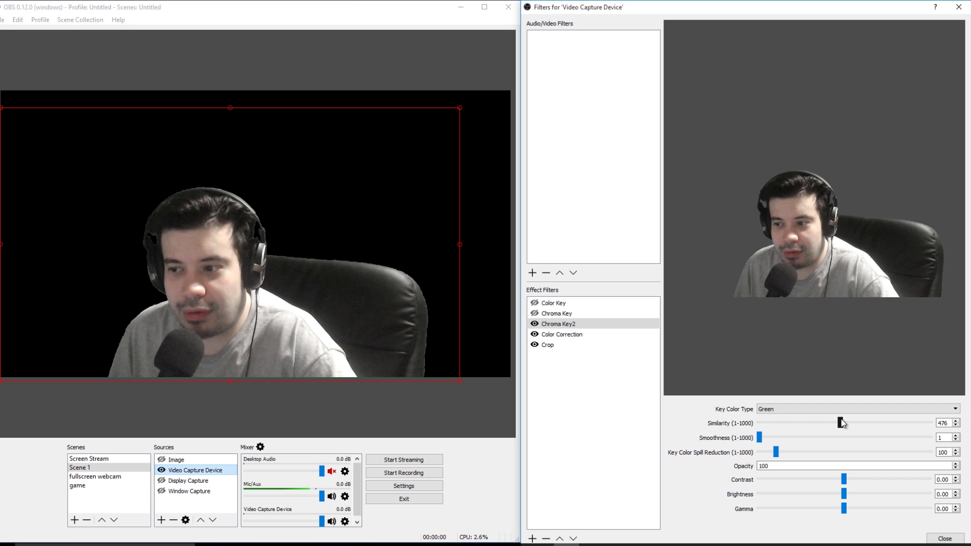
{"action": "left_click_drag", "start_coordinate": [841, 423], "coordinate": [841, 423]}
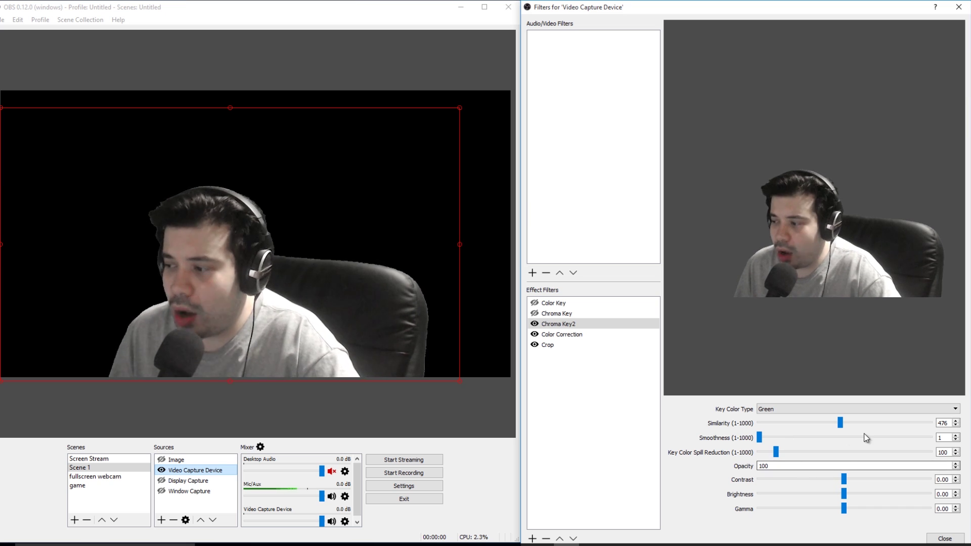
{"action": "left_click_drag", "start_coordinate": [841, 425], "coordinate": [843, 424]}
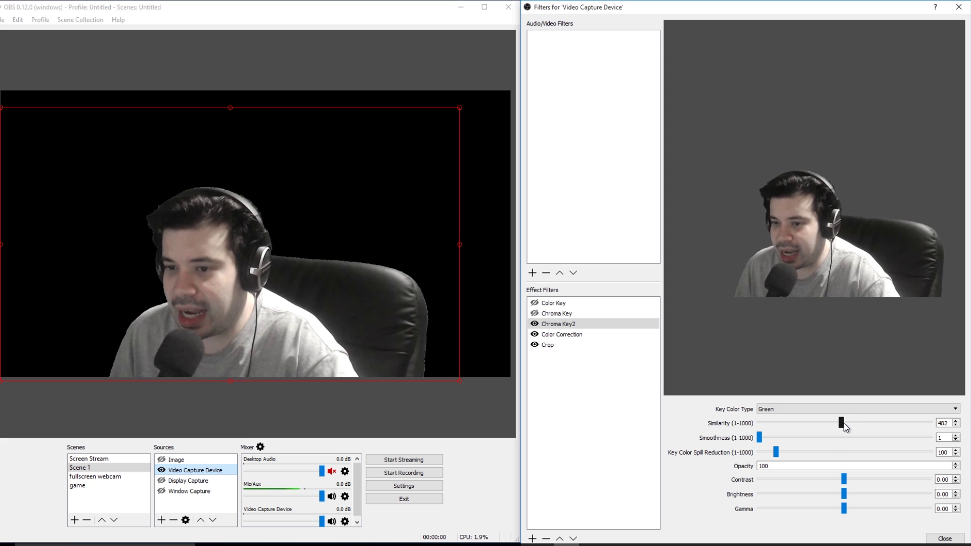
Try Key Color Spill Reduction at 1 and 1000, then settle it at 65
{"action": "left_click_drag", "start_coordinate": [775, 452], "coordinate": [698, 448]}
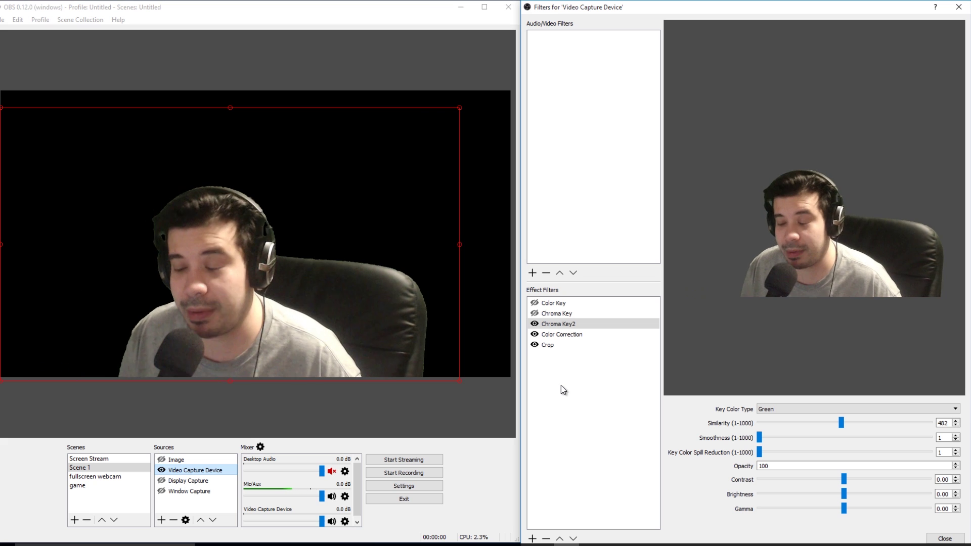
{"action": "mouse_move", "coordinate": [759, 452]}
{"action": "left_mouse_down"}
{"action": "mouse_move", "coordinate": [835, 459]}
{"action": "mouse_move", "coordinate": [969, 445]}
{"action": "mouse_move", "coordinate": [747, 445]}
{"action": "left_mouse_up"}
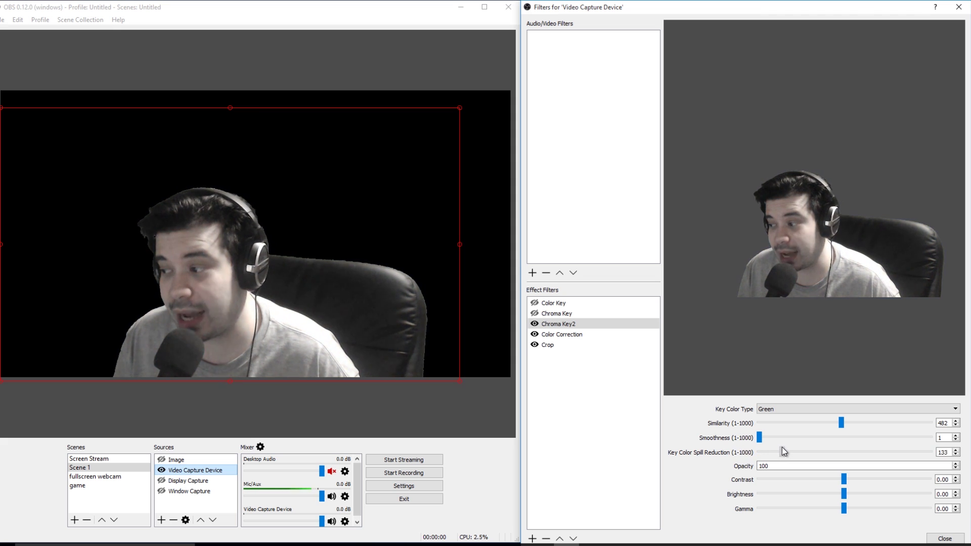
{"action": "left_click_drag", "start_coordinate": [782, 446], "coordinate": [771, 455]}
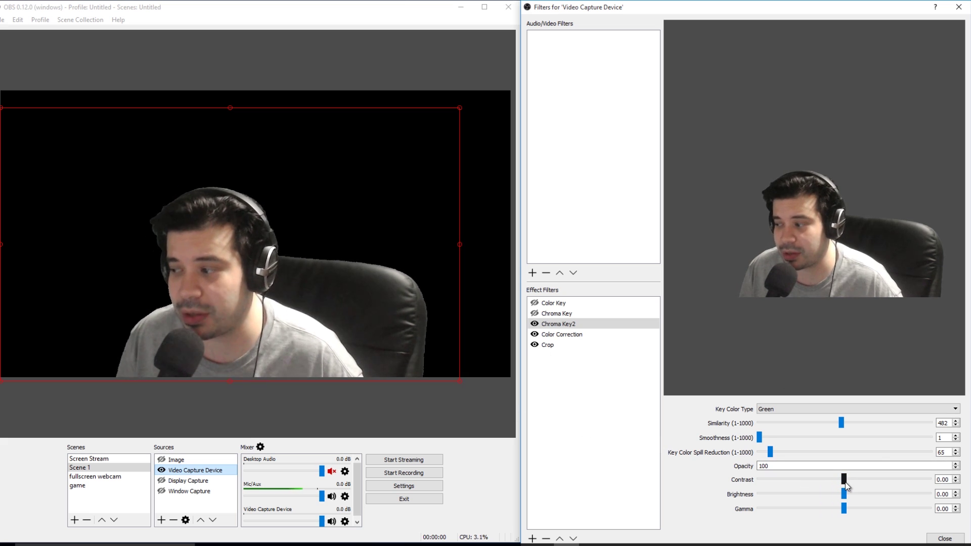
Test Chroma Key2's contrast and brightness, then reset brightness to 0
{"action": "mouse_move", "coordinate": [844, 482]}
{"action": "left_mouse_down"}
{"action": "mouse_move", "coordinate": [890, 484]}
{"action": "mouse_move", "coordinate": [846, 483]}
{"action": "left_mouse_up"}
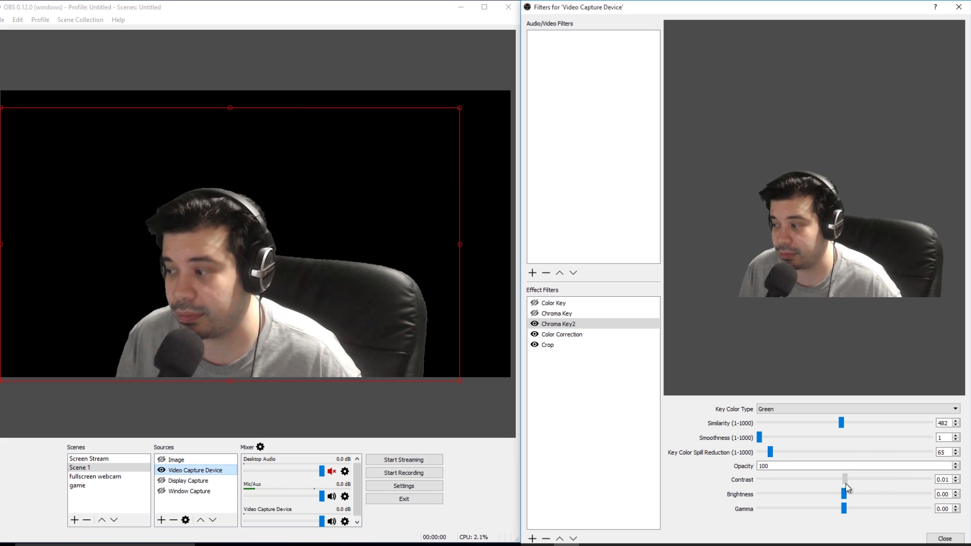
{"action": "left_click", "coordinate": [944, 480]}
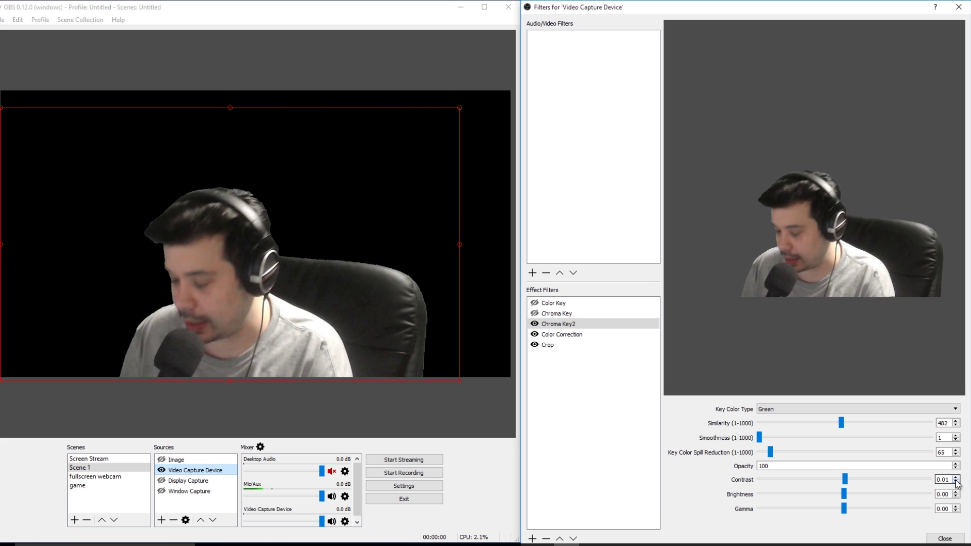
{"action": "mouse_move", "coordinate": [847, 494]}
{"action": "left_mouse_down"}
{"action": "mouse_move", "coordinate": [860, 494]}
{"action": "mouse_move", "coordinate": [834, 497]}
{"action": "left_mouse_up"}
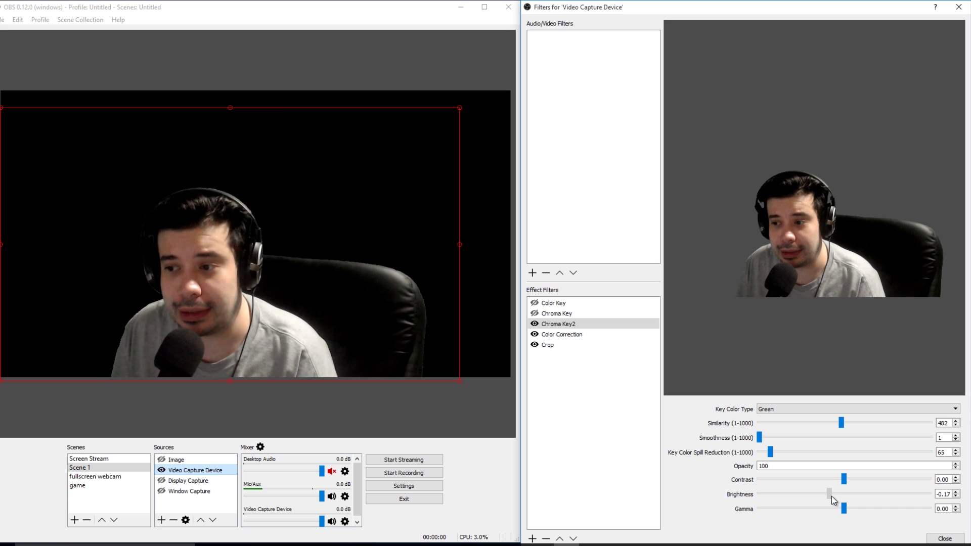
{"action": "left_click_drag", "start_coordinate": [832, 496], "coordinate": [832, 496]}
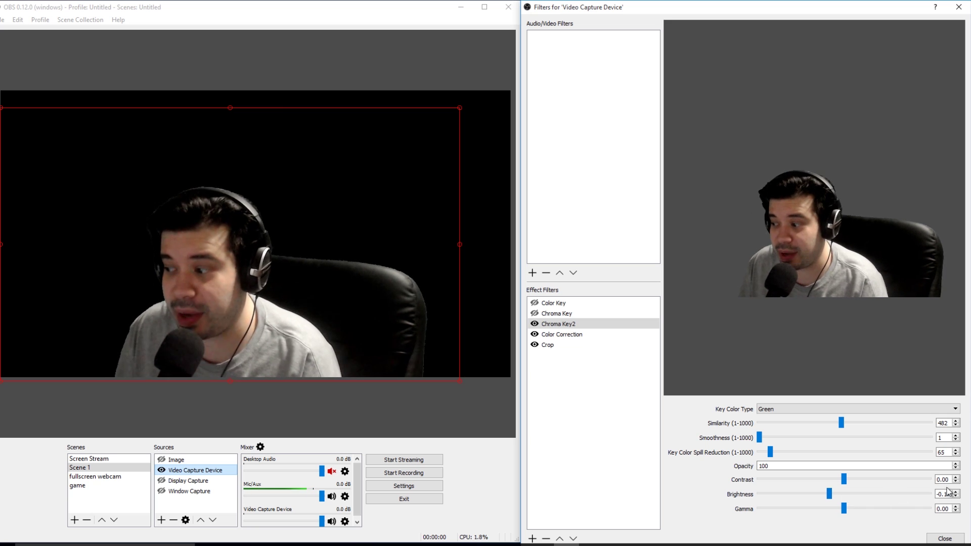
{"action": "left_click", "coordinate": [947, 496]}
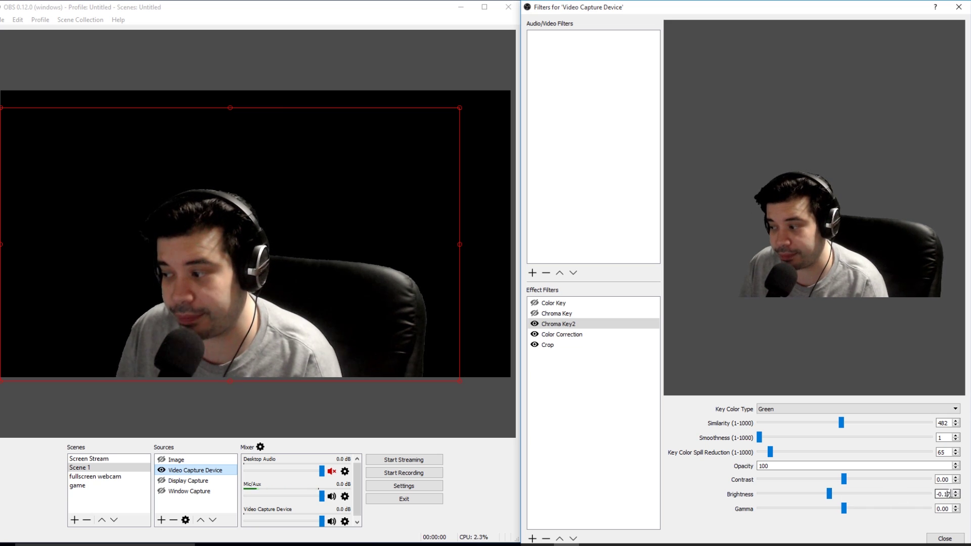
{"action": "left_click_drag", "start_coordinate": [950, 495], "coordinate": [749, 484]}
{"action": "type", "text": "0"}
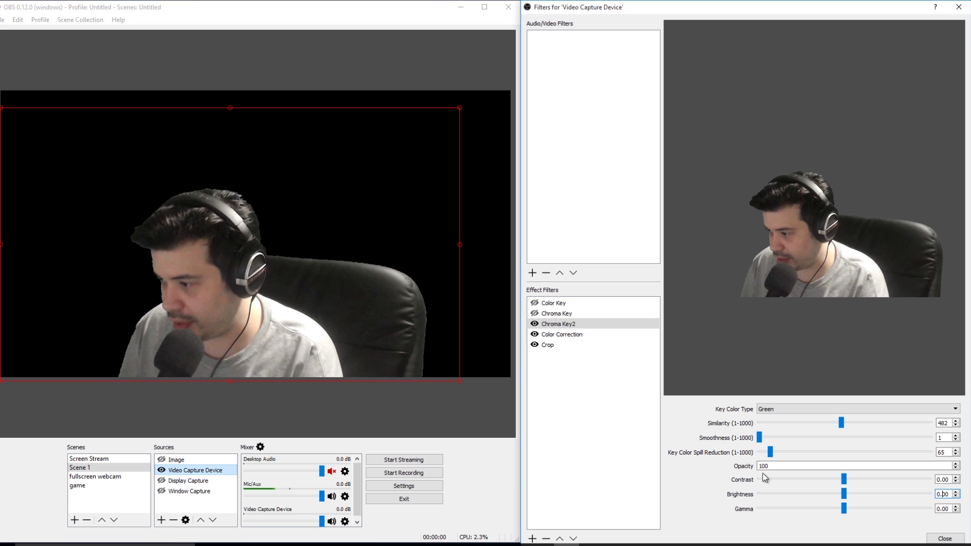
Raise Chroma Key2's gamma to test it, then reset it to 0.00
{"action": "mouse_move", "coordinate": [846, 513]}
{"action": "left_mouse_down"}
{"action": "mouse_move", "coordinate": [854, 512]}
{"action": "mouse_move", "coordinate": [829, 508]}
{"action": "mouse_move", "coordinate": [875, 507]}
{"action": "mouse_move", "coordinate": [853, 508]}
{"action": "left_mouse_up"}
{"action": "key", "text": "Tab"}
{"action": "type", "text": "0.00"}
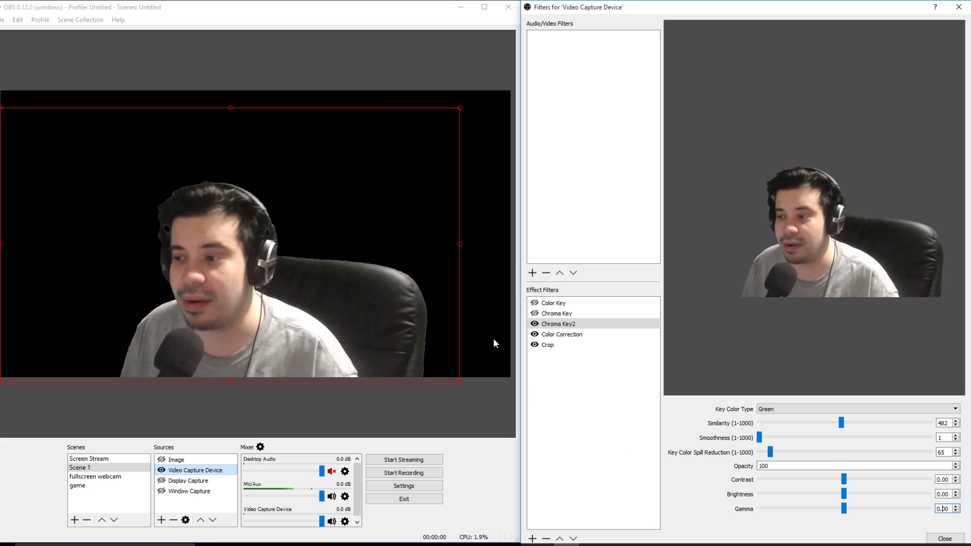
Toggle Color Correction to compare and view its settings (0.24, -0.08, 0.10), then disable Crop
{"action": "left_click", "coordinate": [534, 335]}
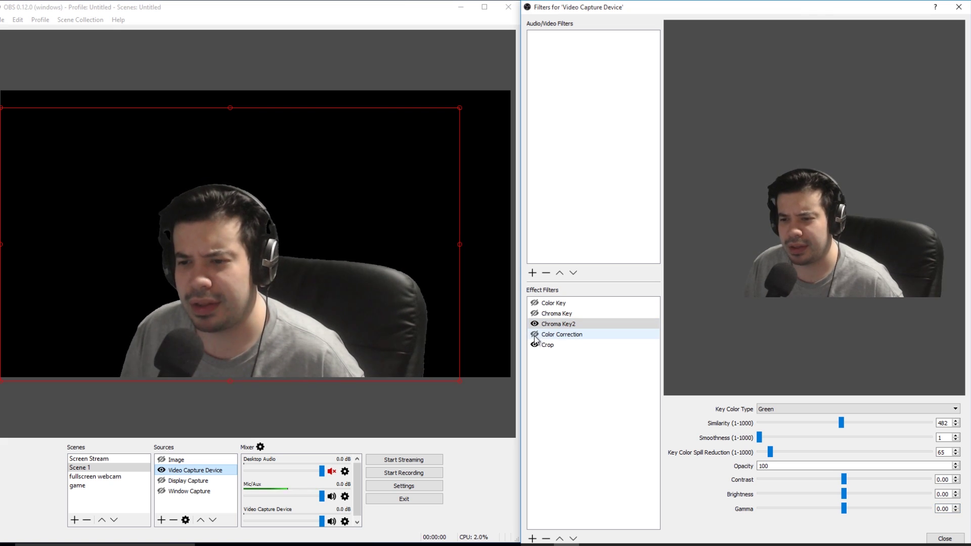
{"action": "left_click", "coordinate": [535, 335]}
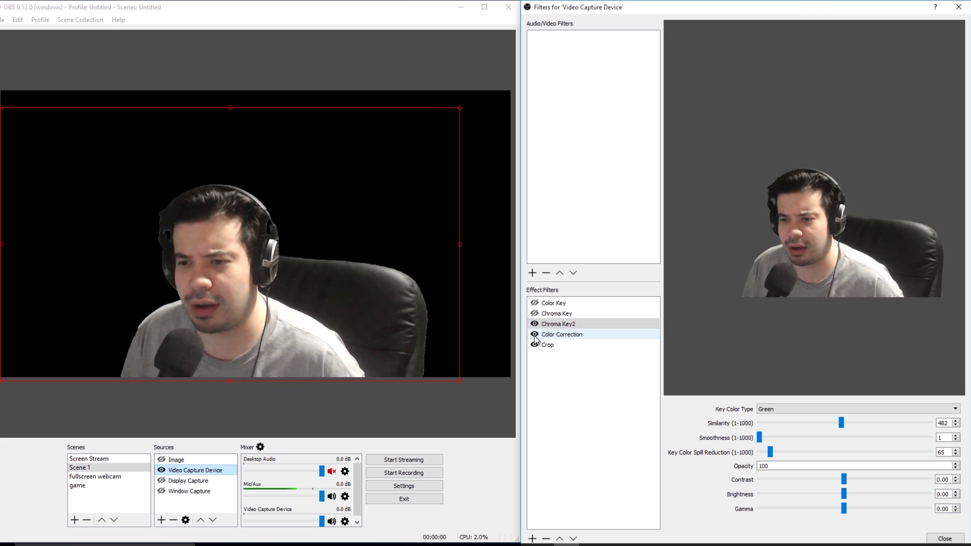
{"action": "left_click", "coordinate": [562, 336]}
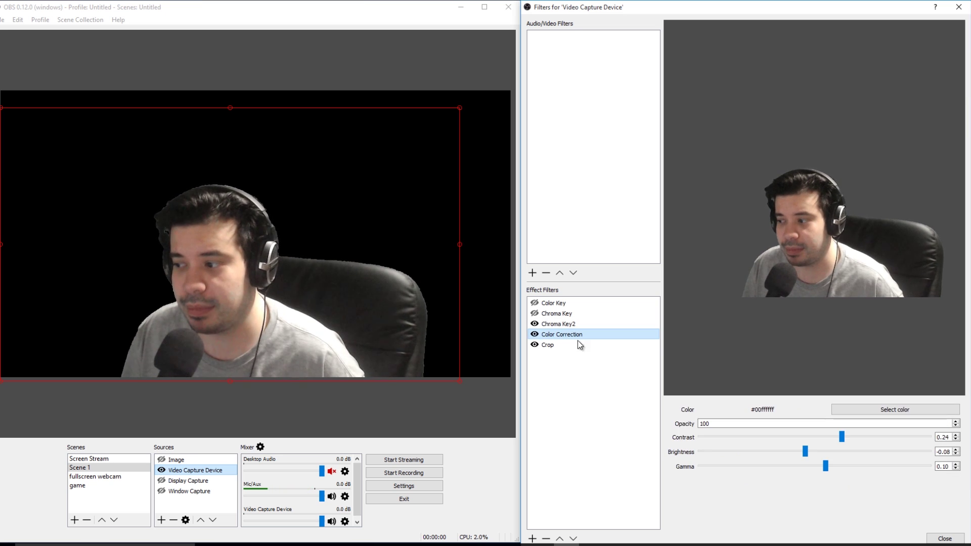
{"action": "left_click", "coordinate": [535, 345]}
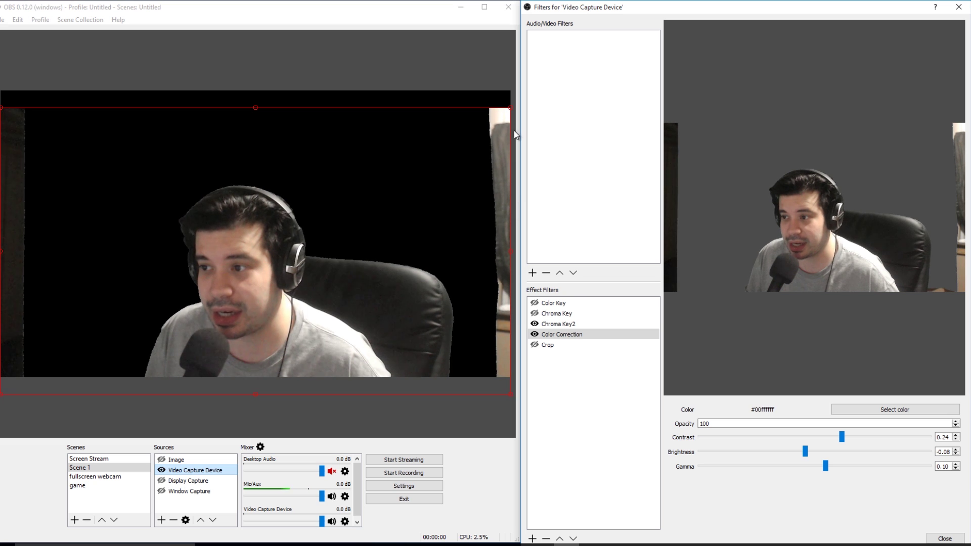
Toggle the Crop filter on and off to compare framing, leaving it enabled
{"action": "left_click", "coordinate": [535, 345]}
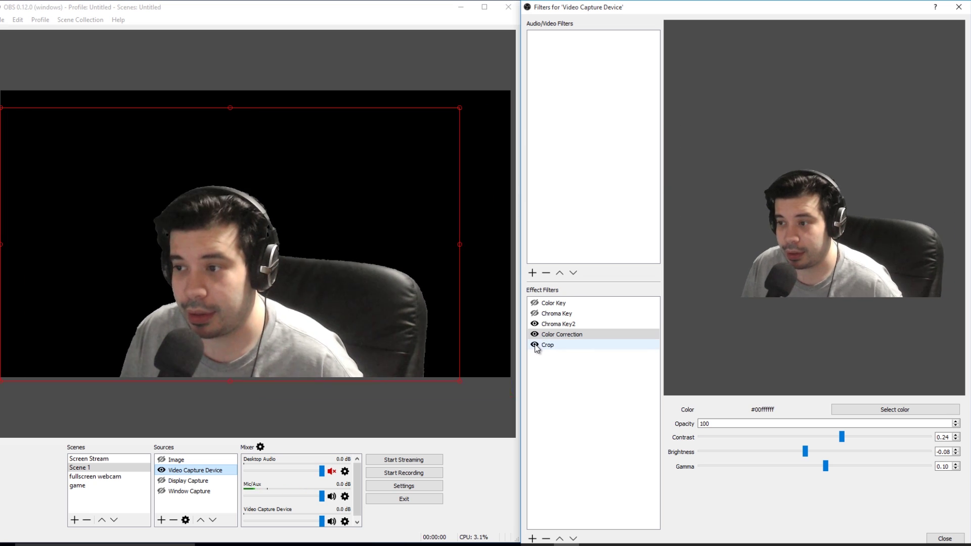
{"action": "left_click", "coordinate": [537, 346]}
{"action": "left_click", "coordinate": [535, 345]}
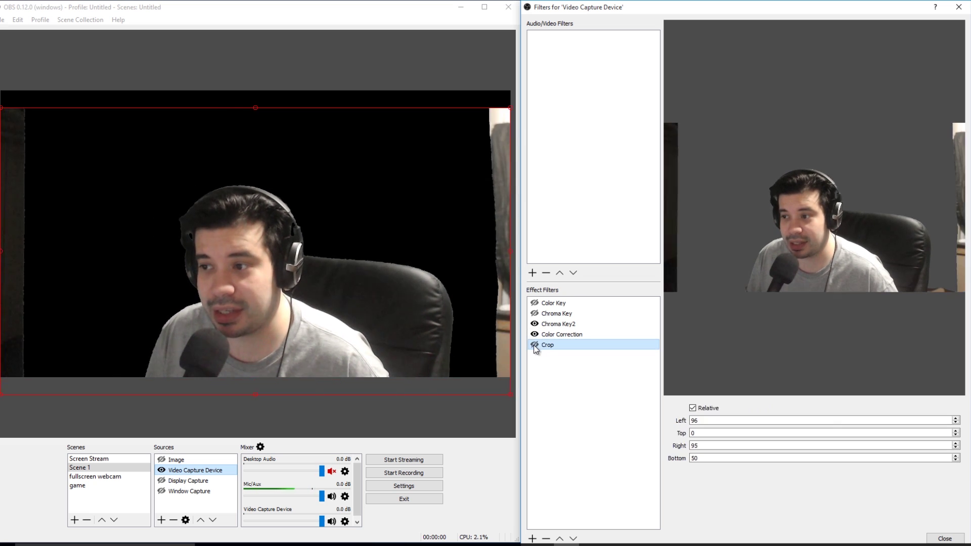
{"action": "left_click", "coordinate": [535, 345]}
{"action": "left_click", "coordinate": [534, 345]}
{"action": "left_click", "coordinate": [534, 345]}
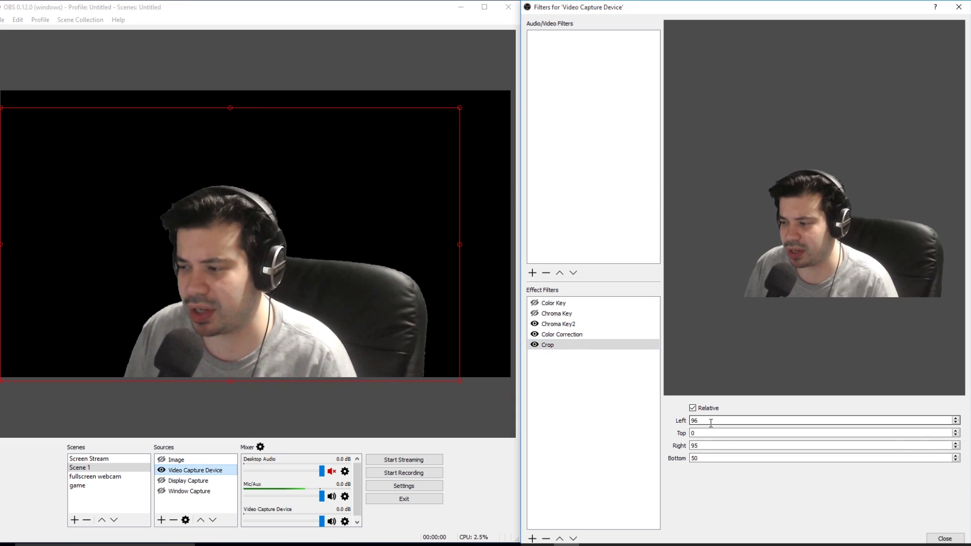
Keep Crop's Left value at 96 and close the Filters window
{"action": "scroll", "coordinate": [711, 422], "scroll_direction": "up", "scroll_amount": 1}
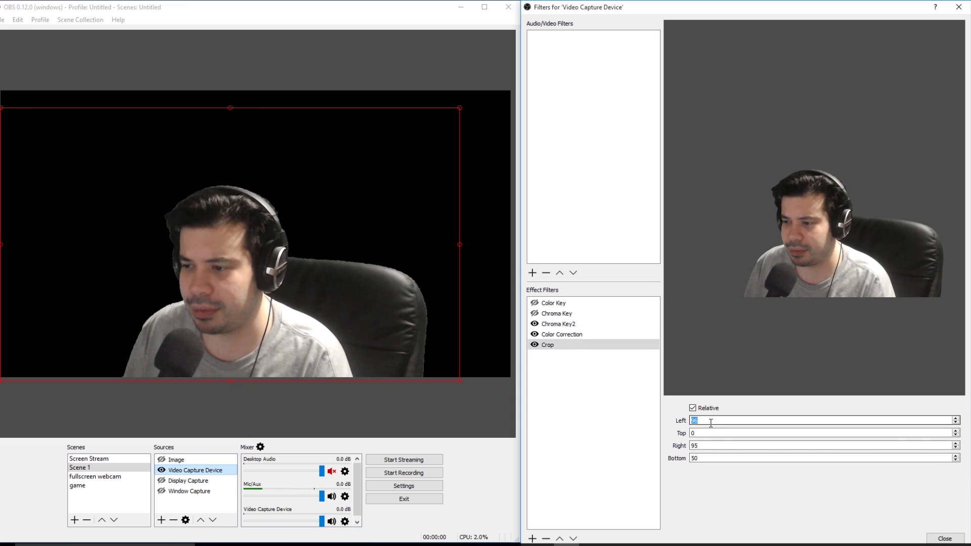
{"action": "scroll", "coordinate": [711, 423], "scroll_direction": "down", "scroll_amount": 7}
{"action": "scroll", "coordinate": [711, 423], "scroll_direction": "up", "scroll_amount": 6}
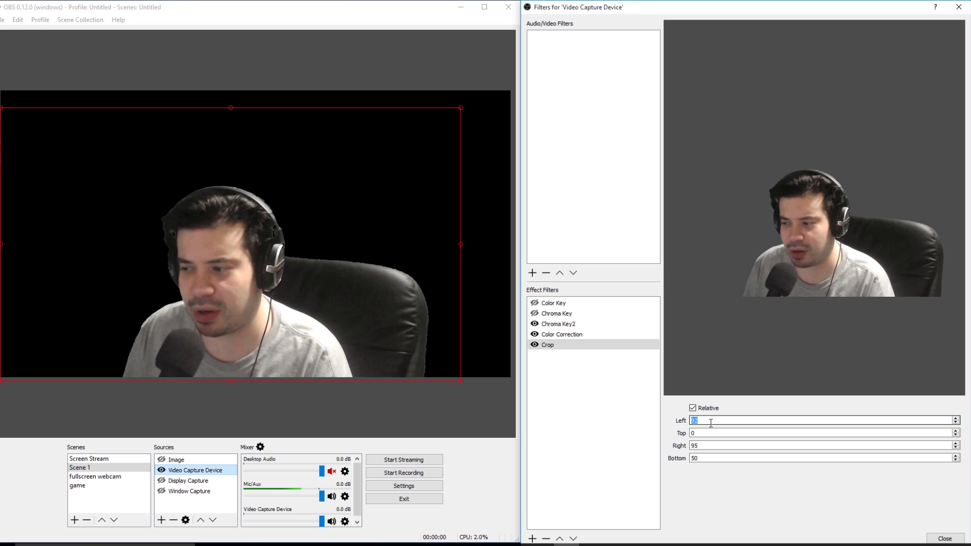
{"action": "key", "text": "Escape"}
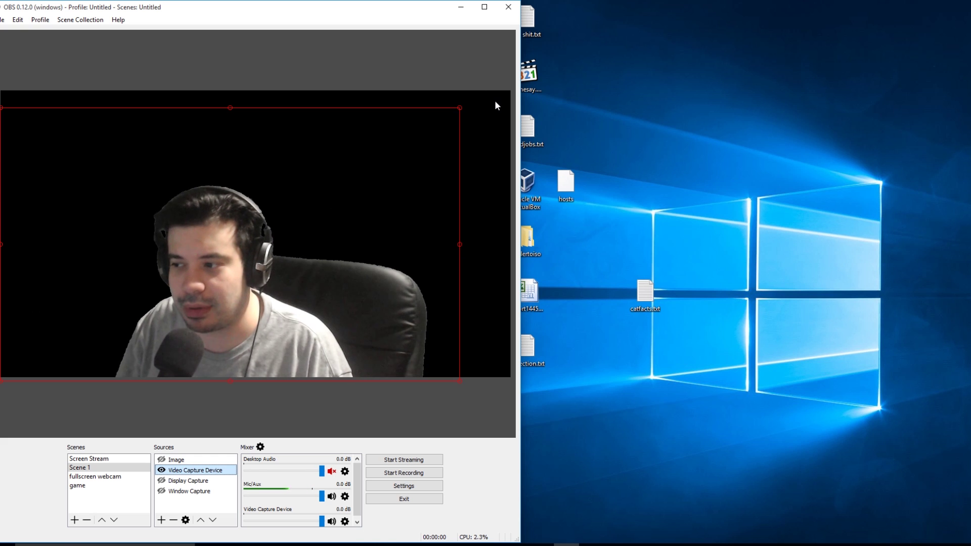
Maximize the OBS window to enlarge the keyed webcam preview
{"action": "left_click", "coordinate": [484, 8]}
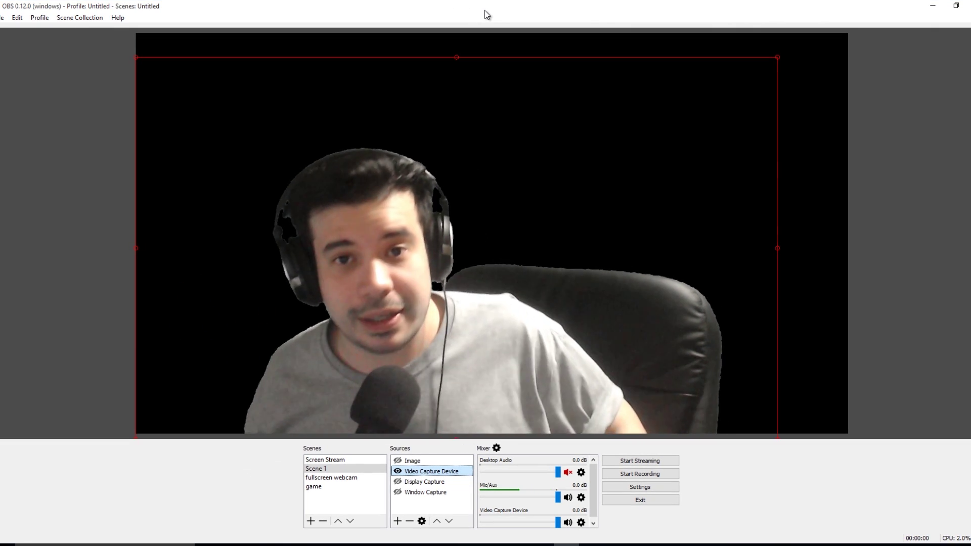